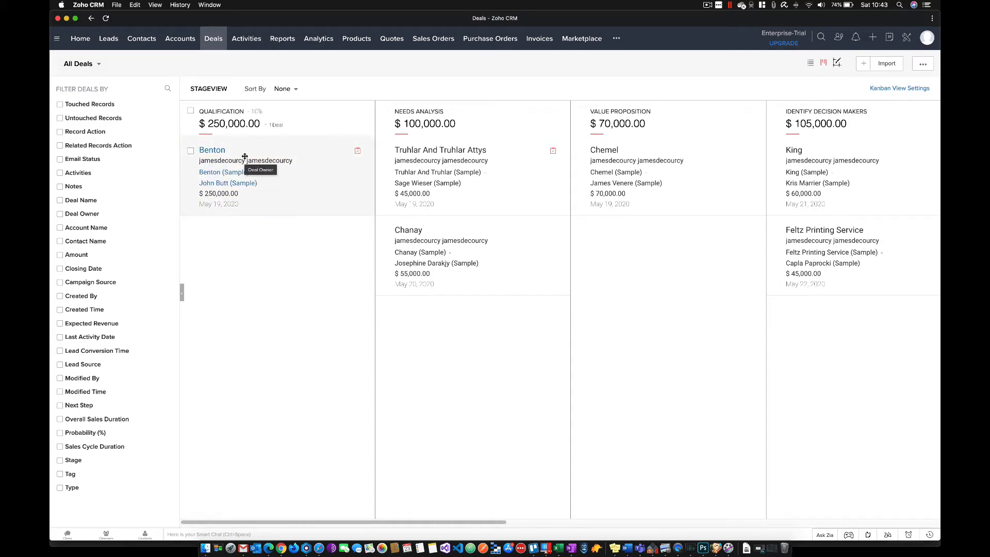
- Move the Benton deal to the Needs Analysis stage and look over the remaining pipeline stages
left_click_drag(245, 156, 442, 271)
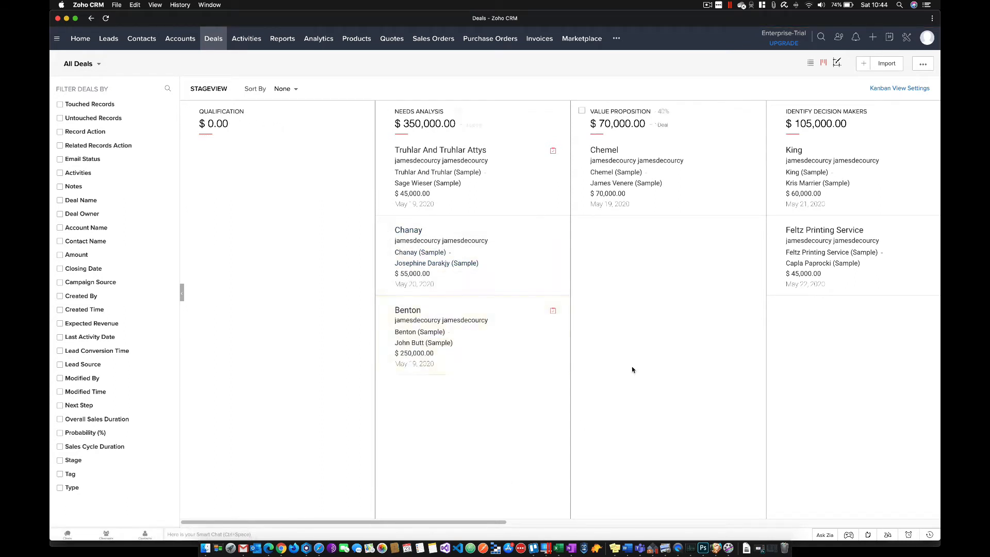
left_click_drag(401, 522, 877, 495)
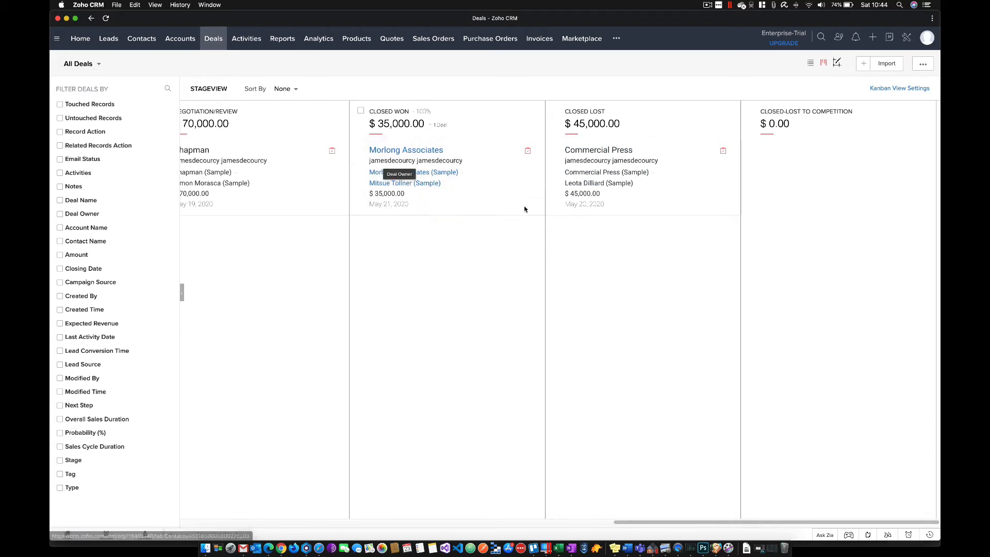
left_click_drag(700, 521, 256, 495)
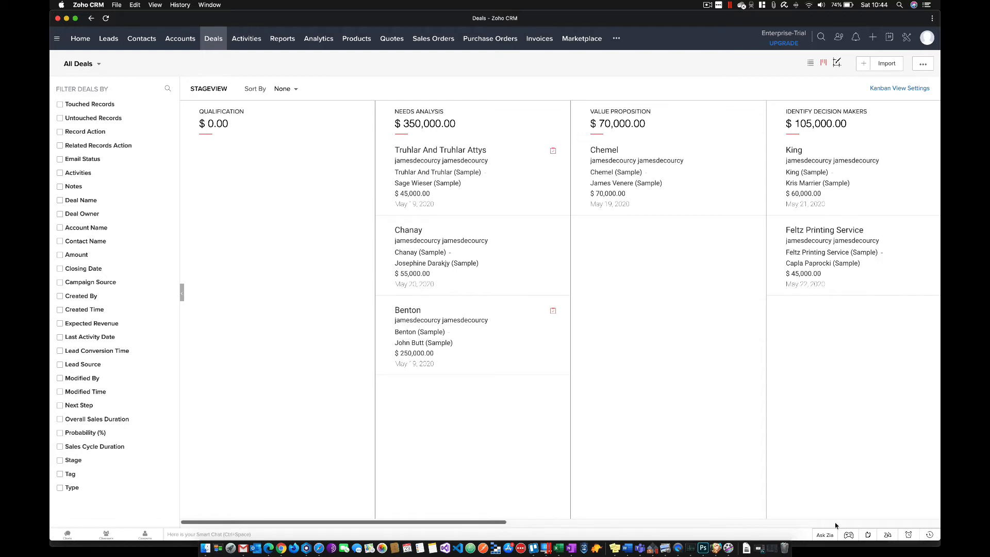
- Open the Stage-Probability Mapping of the Deals module in the CRM setup
left_click(908, 37)
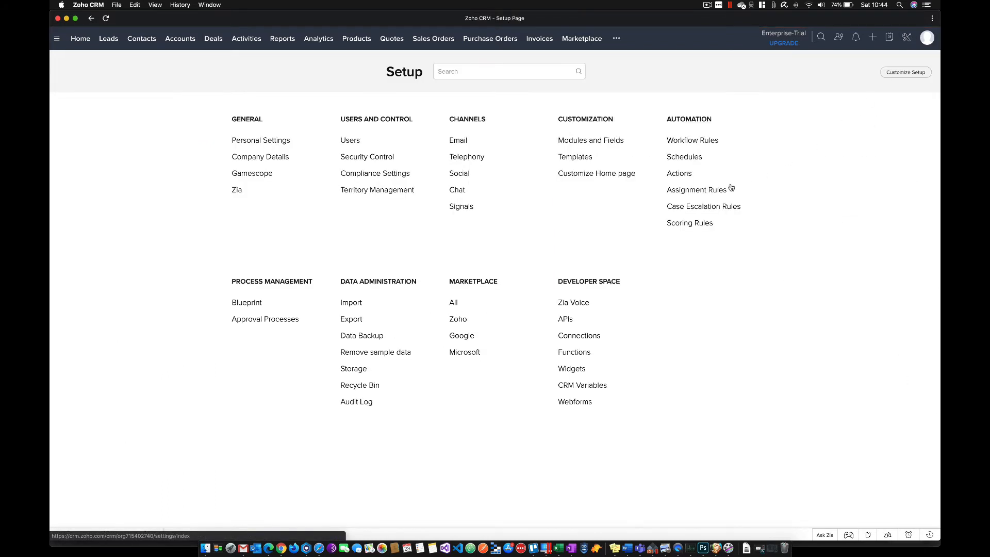
left_click(587, 146)
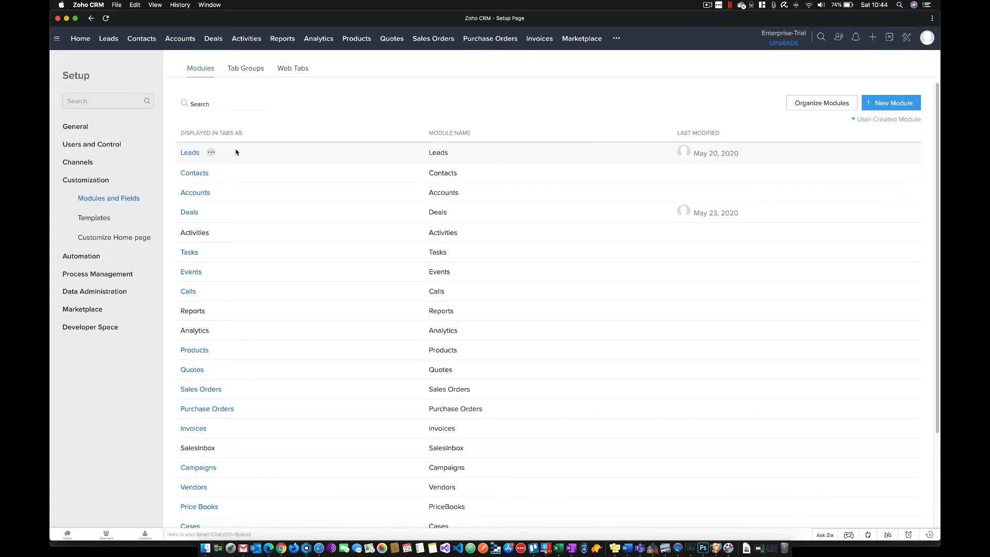
left_click(210, 212)
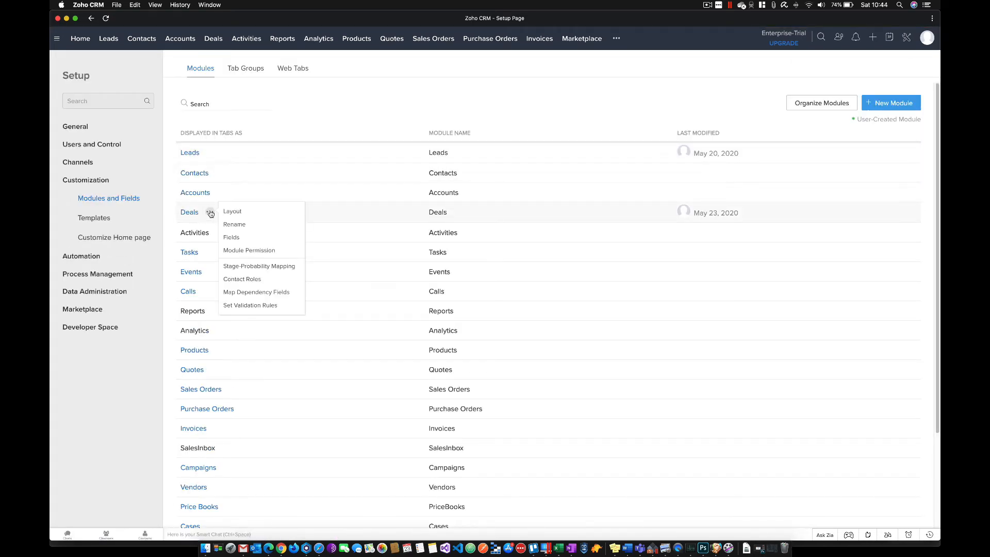
left_click(268, 266)
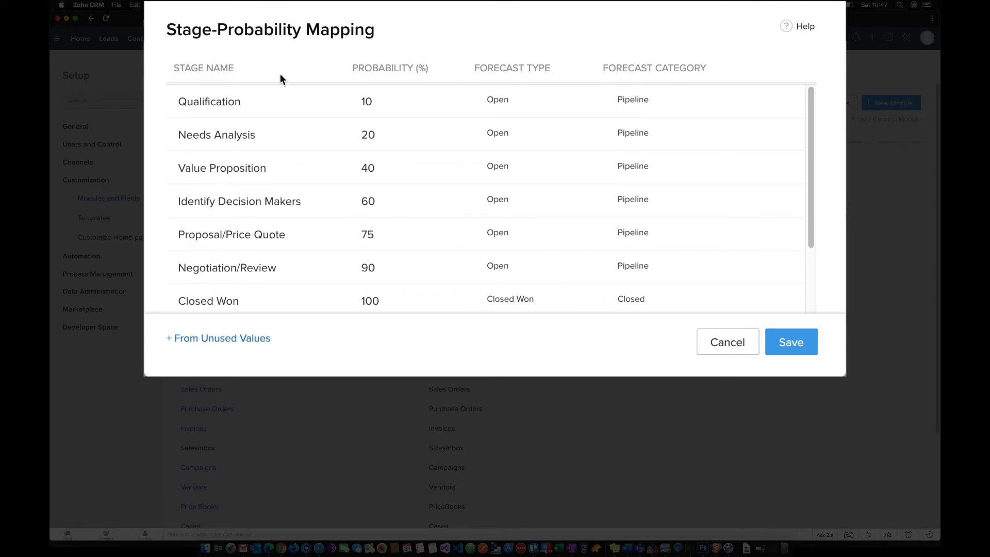
- Rename the Qualification stage as Interested
left_click_drag(252, 104, 173, 106)
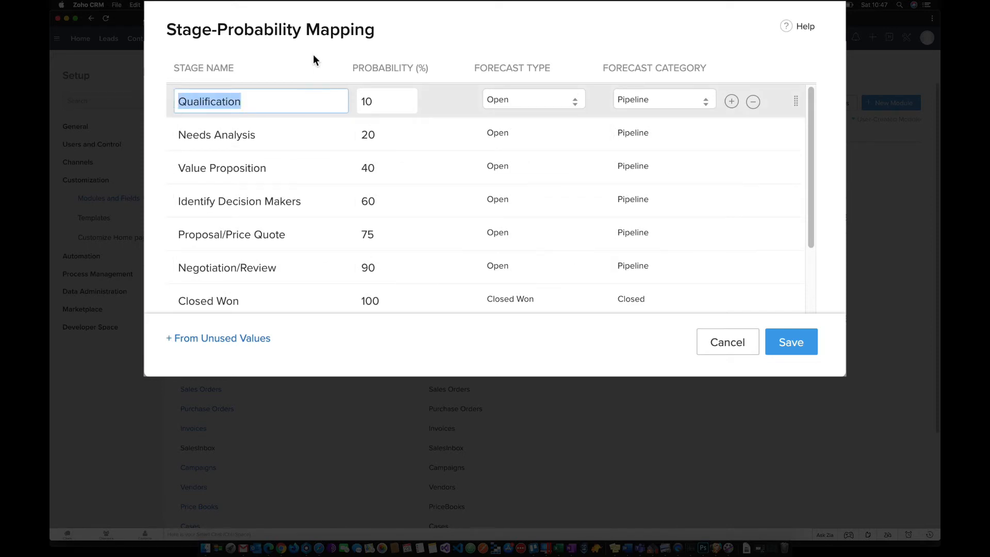
type("In")
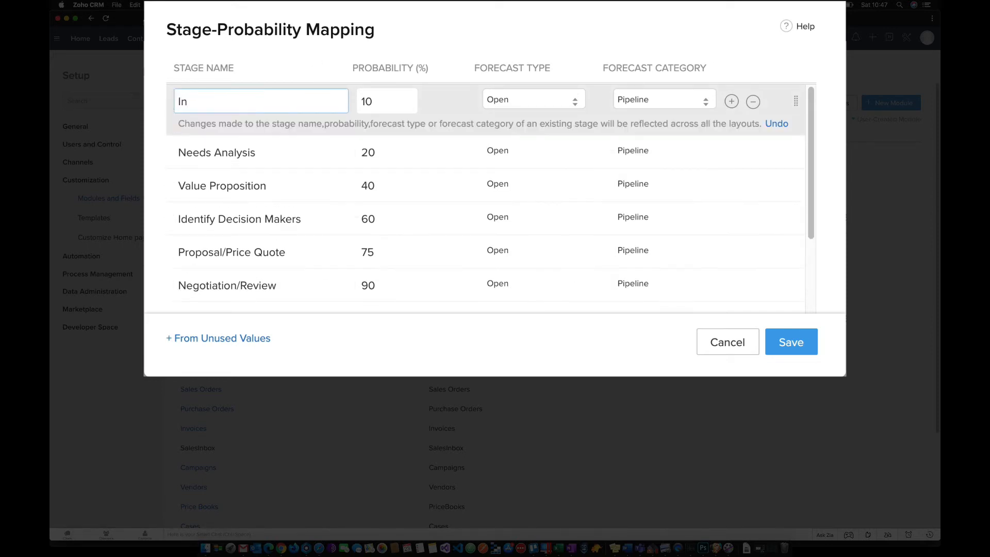
type("terested")
- Rename the Needs Analysis stage as Discover call
left_click(248, 153)
type("Di")
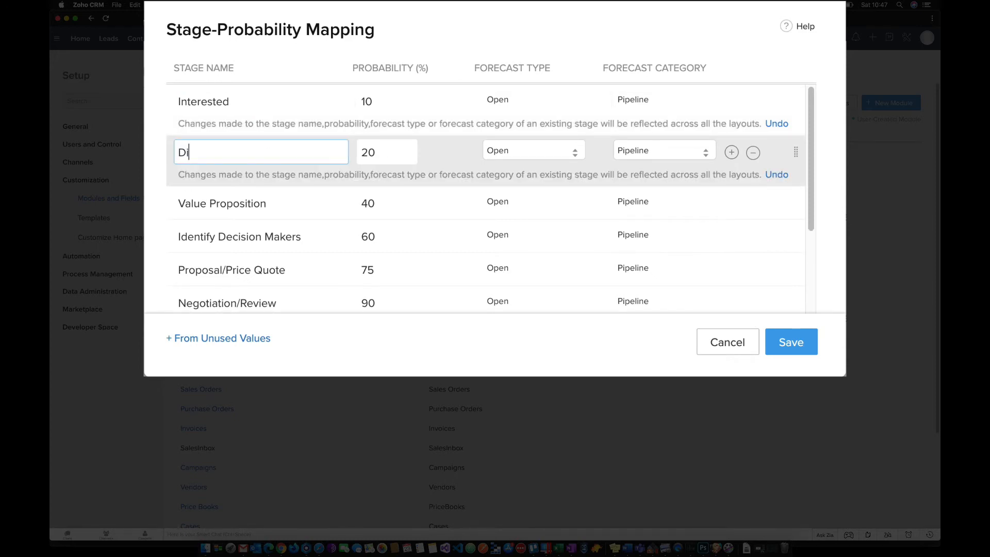
type("scover call")
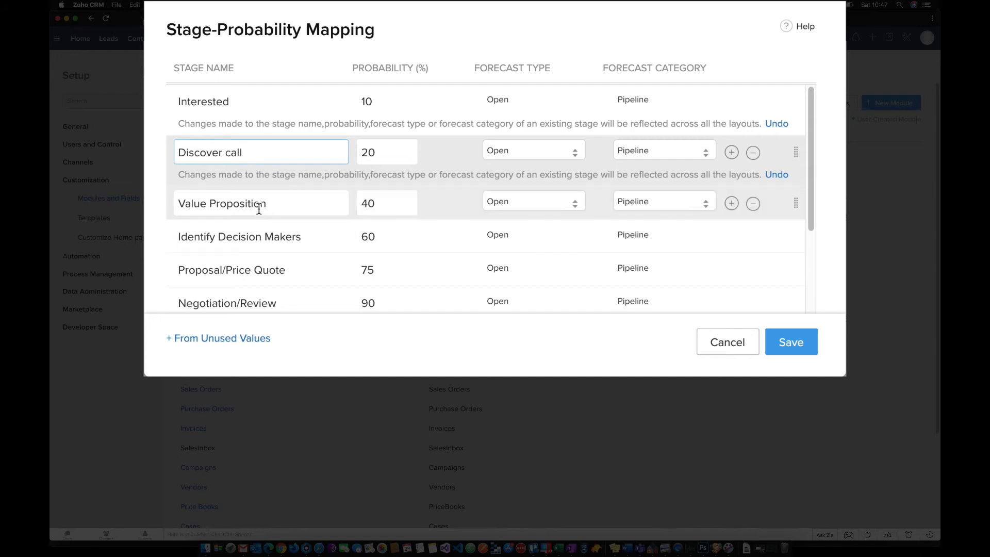
- Rename the Value Proposition stage as Demo Booked
left_click(289, 206)
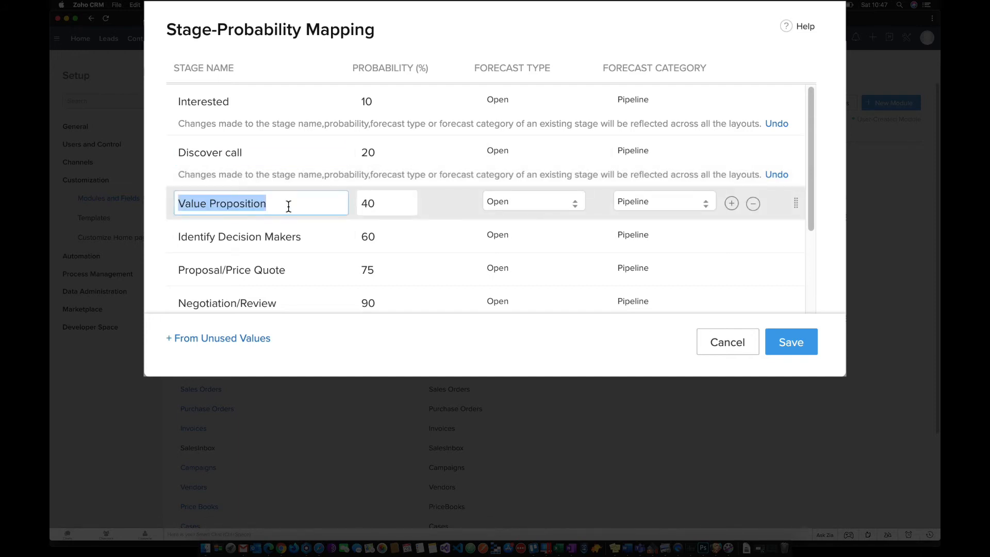
type("Demo Booked")
- Rename the Identify Decision Makers stage as Negotiation
left_click(259, 250)
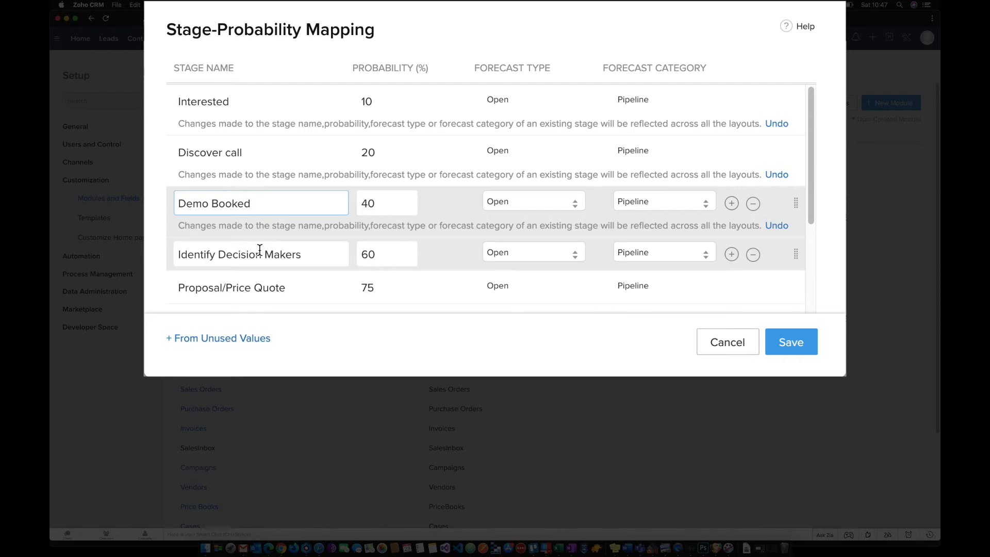
left_click(259, 250)
type("Ne")
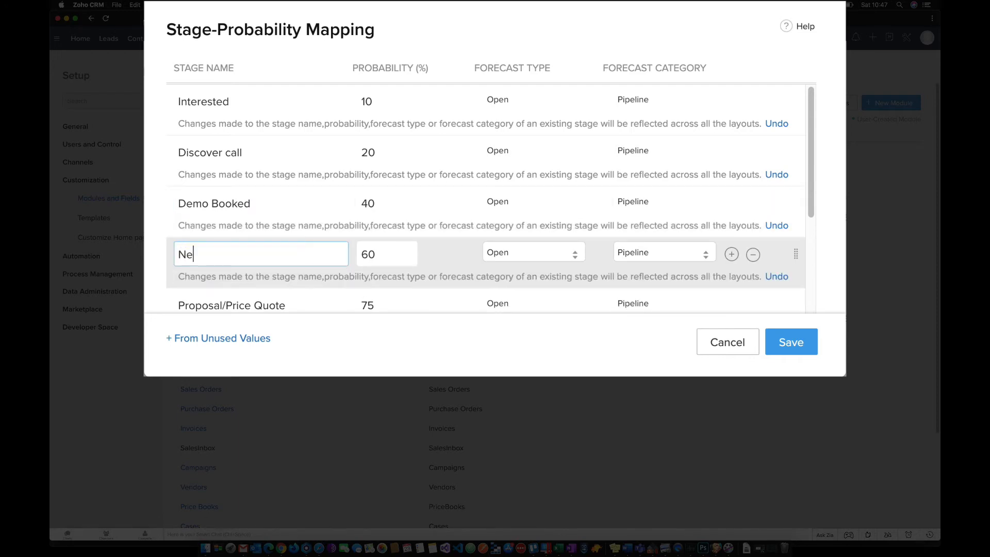
type("gotiation")
- Remove the Proposal/Price Quote and Negotiation/Review stages and save the stage-probability mapping
scroll(260, 258, "down", 1)
scroll(261, 256, "down", 5)
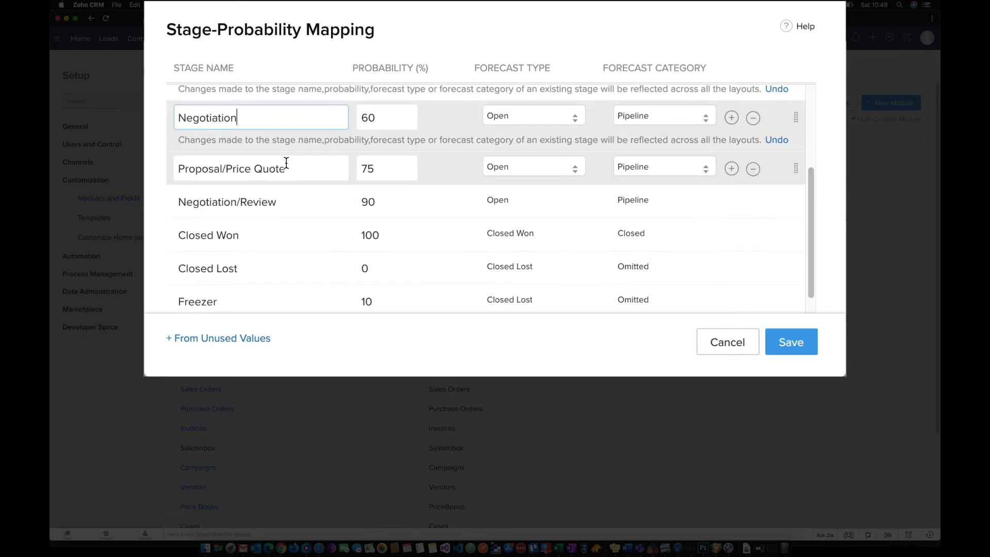
left_click(754, 169)
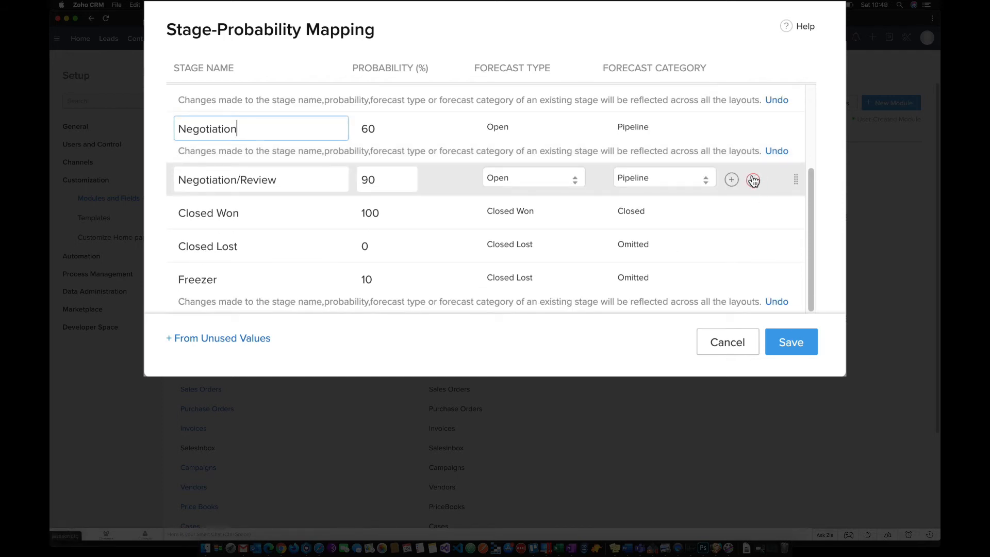
left_click(754, 179)
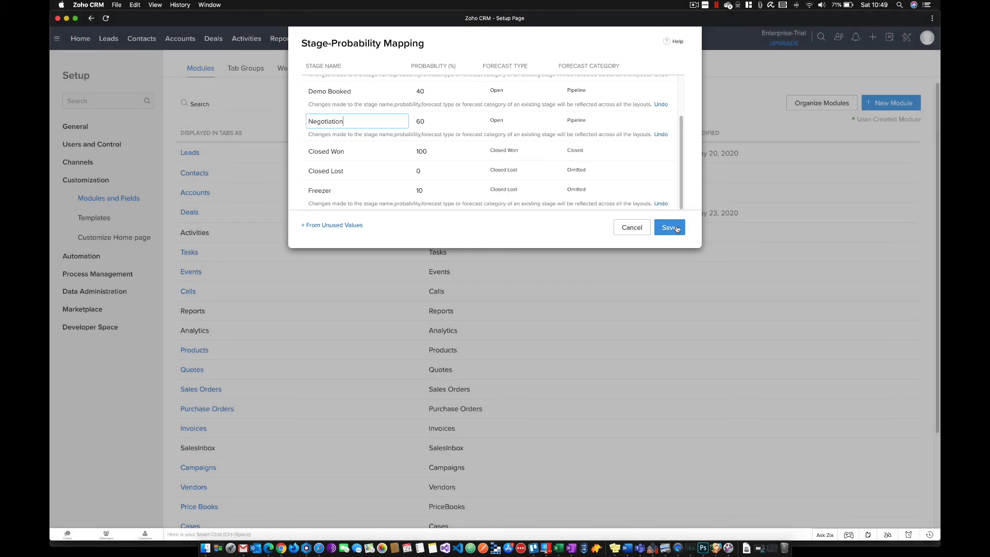
left_click(670, 227)
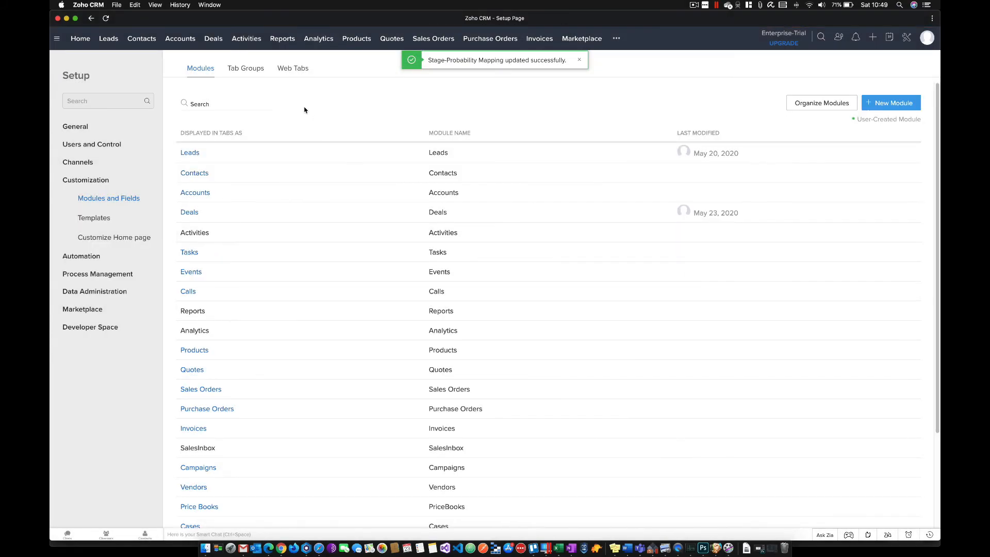
- Return to the deals board and advance the Benton deal through Demo Booked to the Negotiation stage
left_click(211, 40)
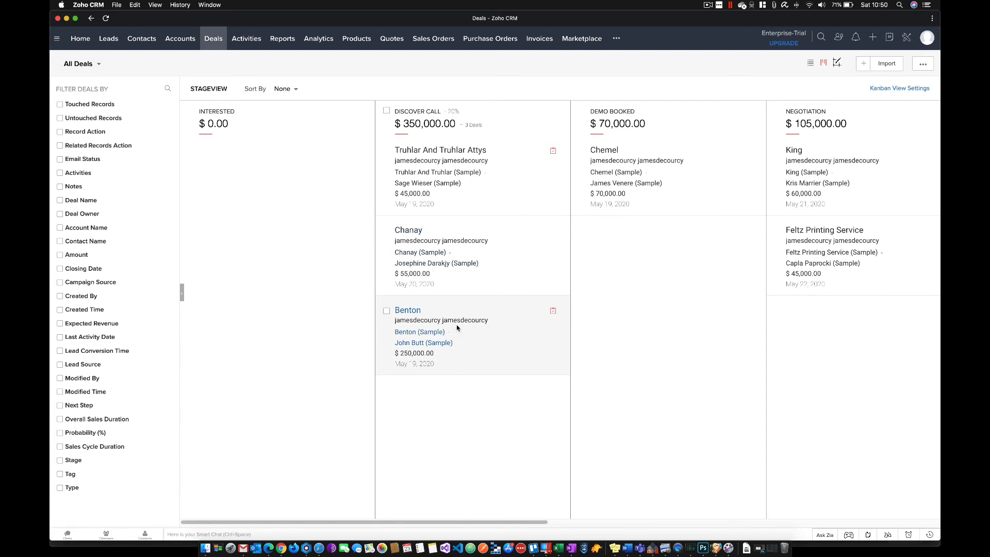
left_click_drag(473, 341, 669, 242)
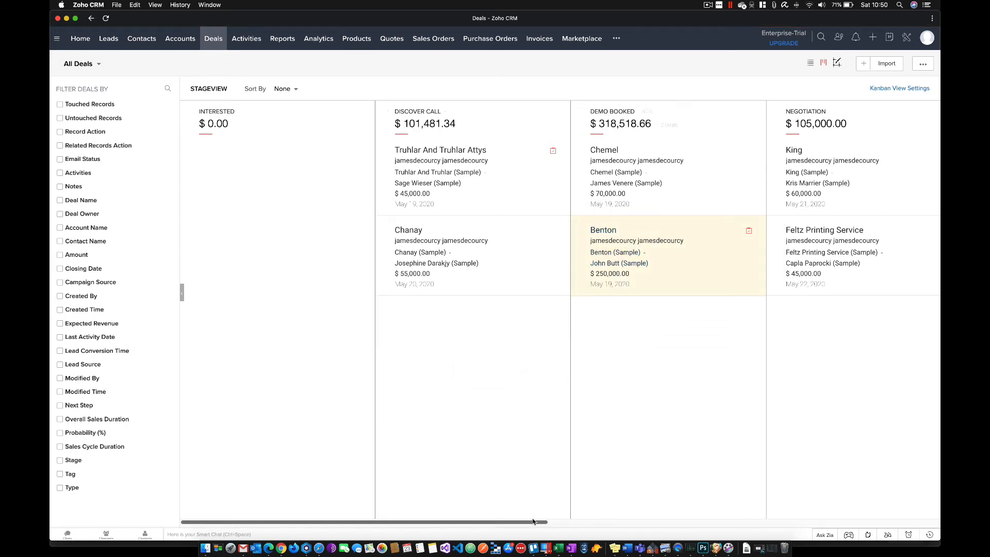
left_click_drag(525, 520, 685, 508)
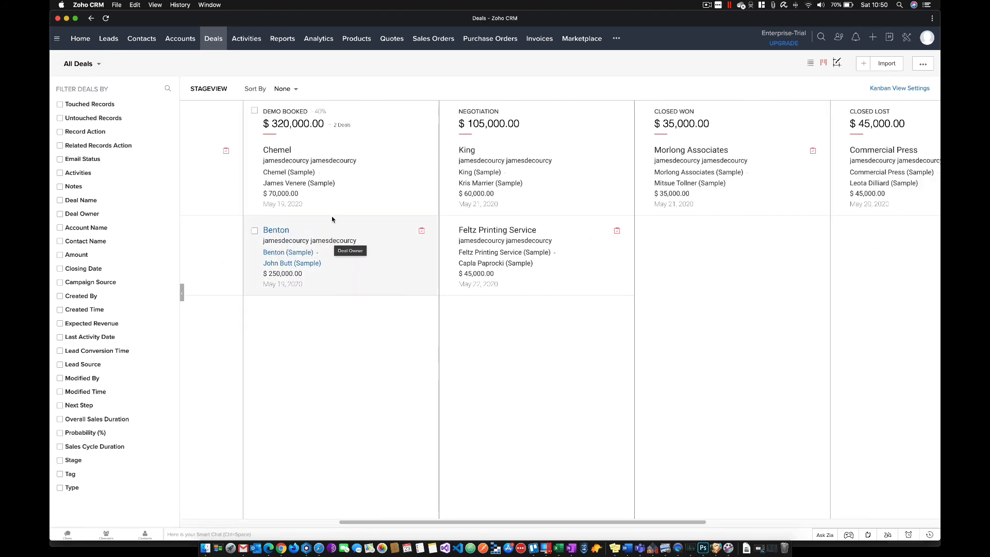
left_click_drag(323, 227, 590, 272)
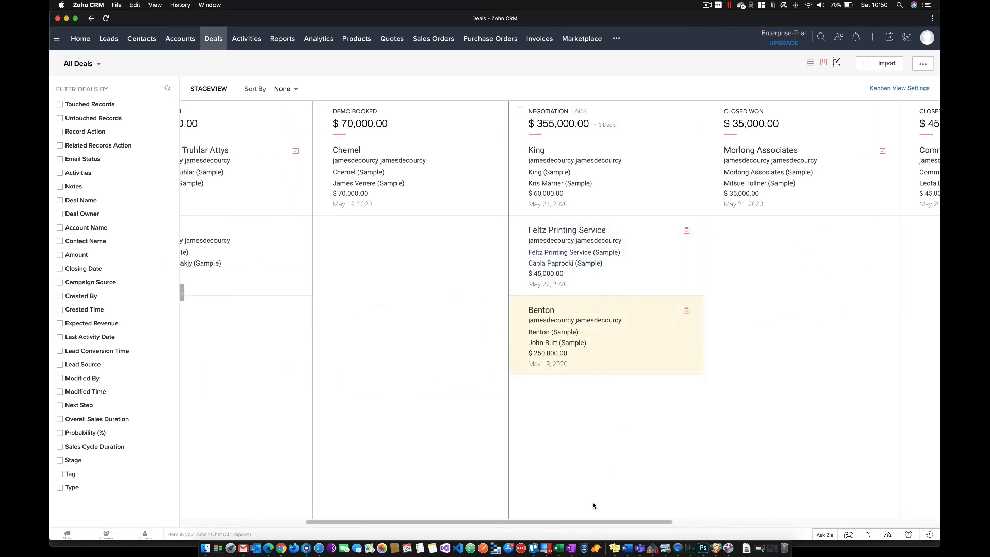
- Move the Benton deal from Negotiation to the Closed Won stage
left_click_drag(568, 521, 661, 526)
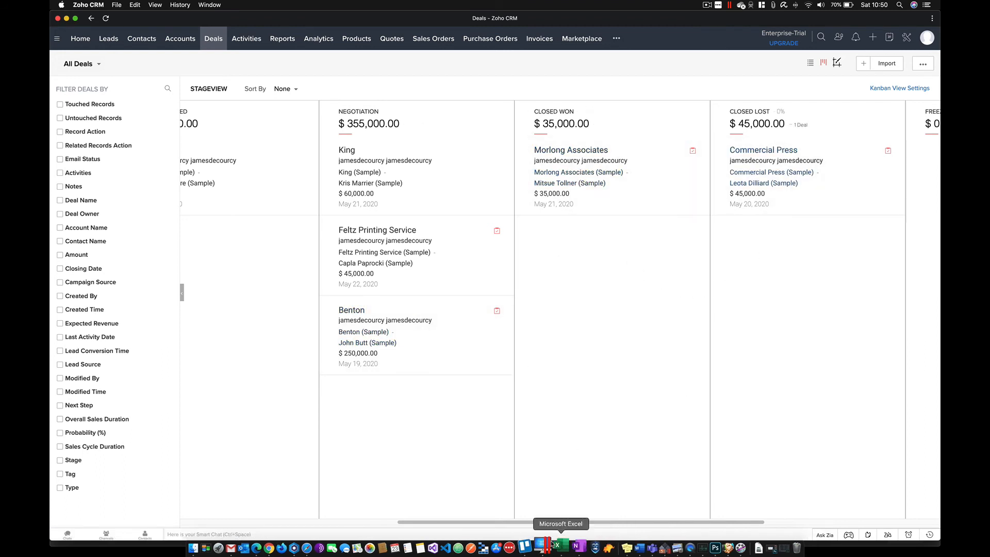
left_click_drag(559, 522, 621, 523)
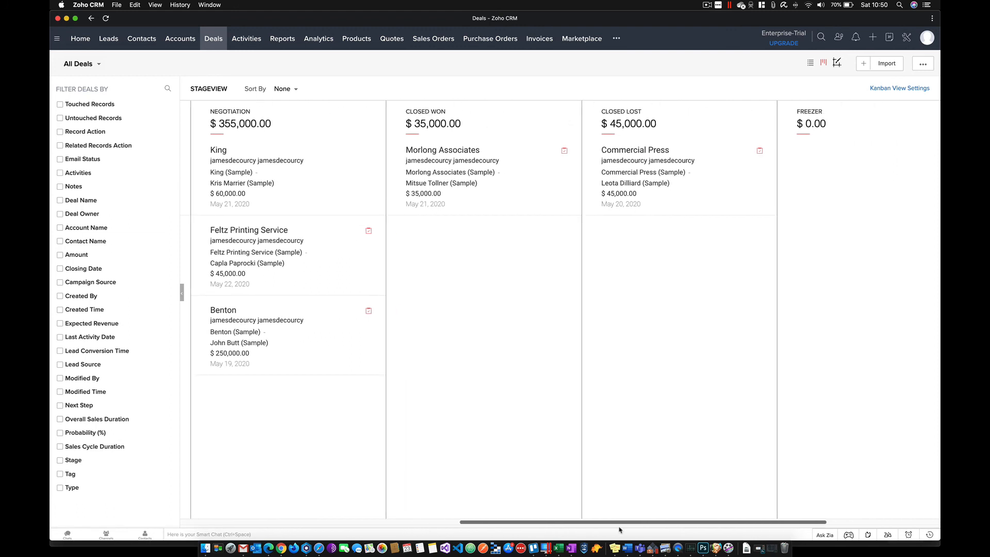
left_click_drag(377, 311, 444, 238)
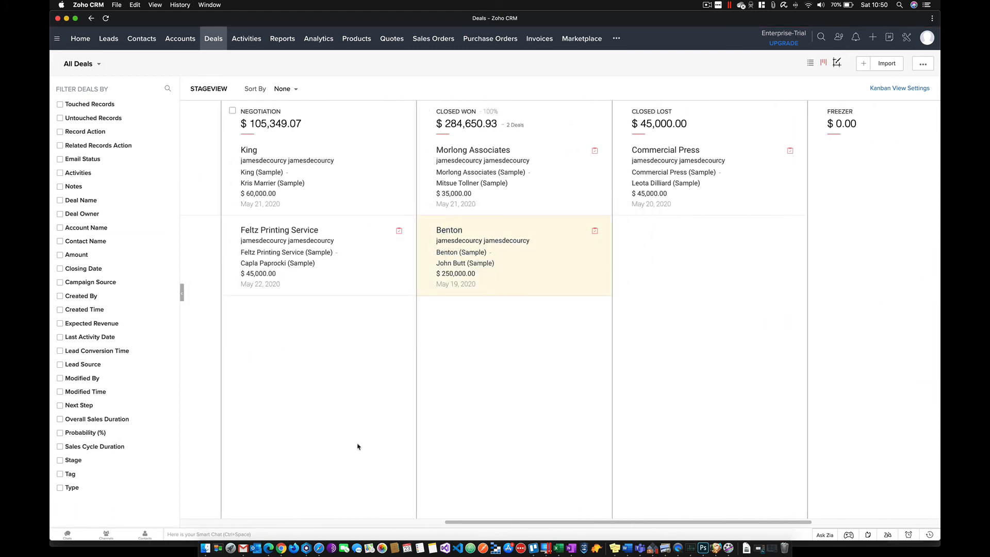
- Move the Benton deal from Closed Won to the Freezer stage and return to the start of the board
left_click_drag(516, 523, 594, 522)
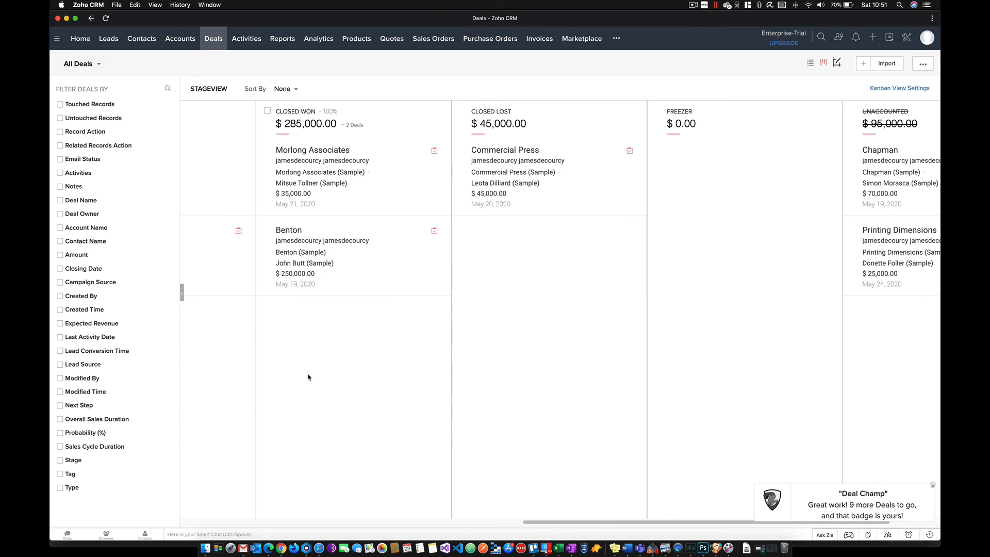
left_click_drag(354, 249, 778, 162)
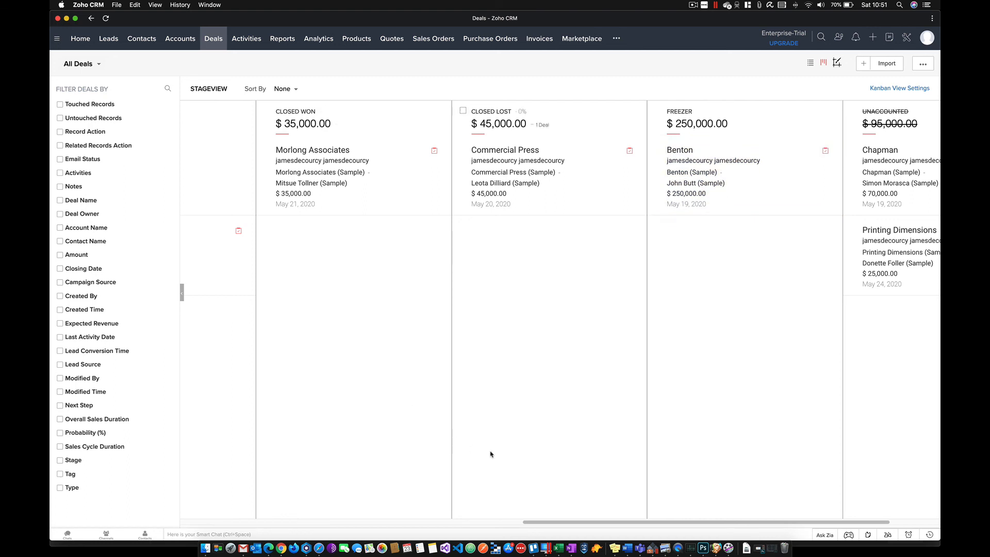
left_click_drag(634, 522, 272, 538)
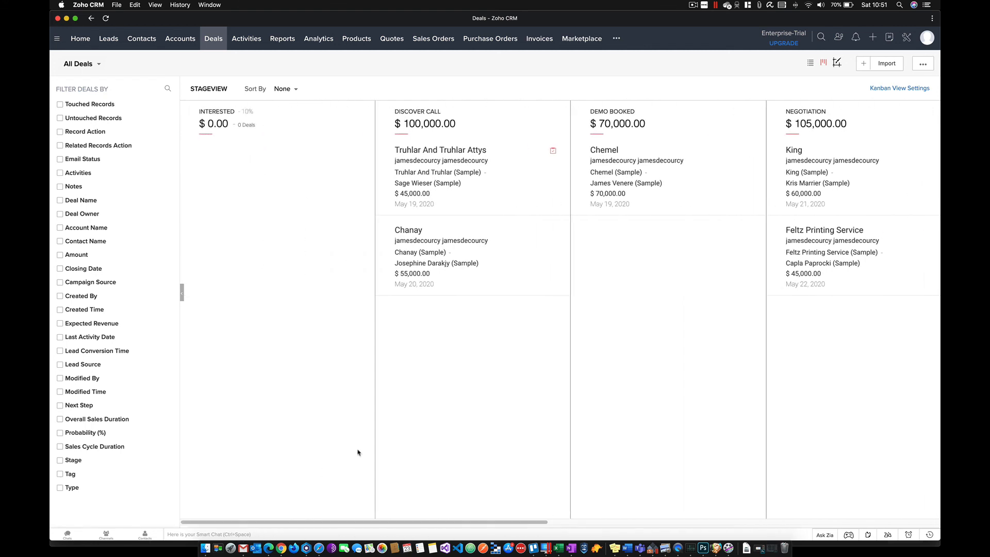